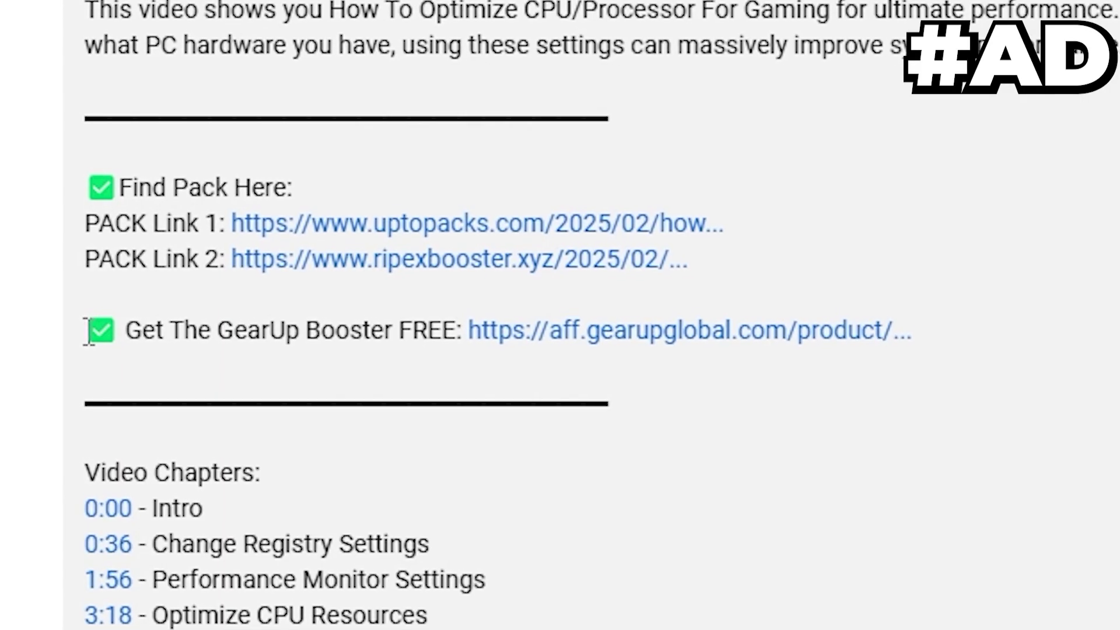
Highlight the GearUp Booster line, then fire the SMG to eliminate the enemy on the grass.
{"action": "left_click_drag", "start_coordinate": [90, 331], "coordinate": [857, 357]}
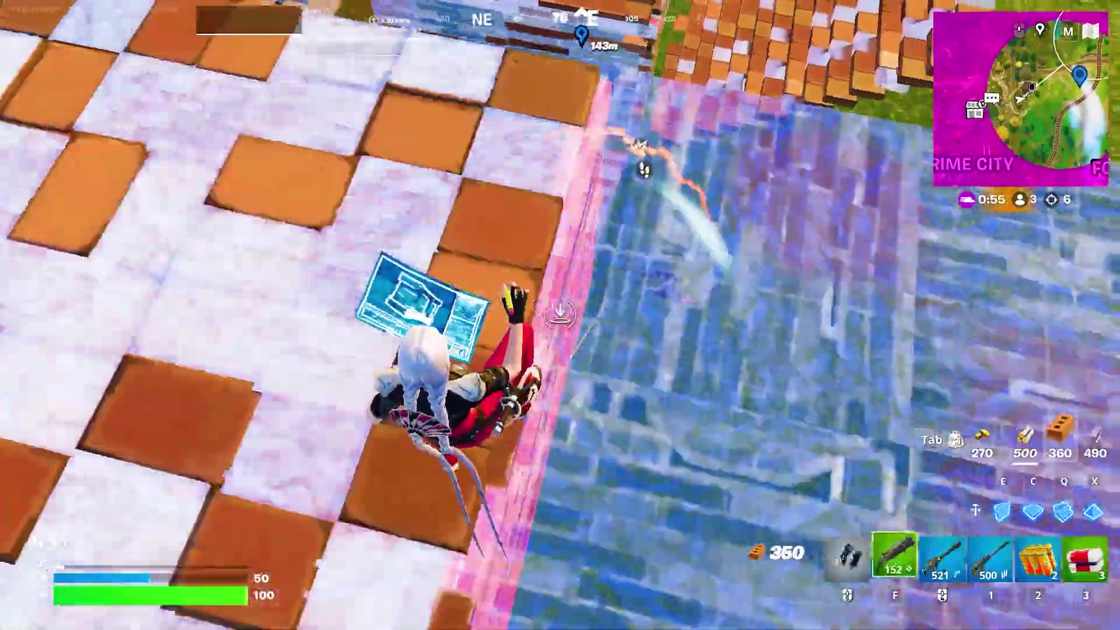
{"action": "left_click", "coordinate": [560, 315]}
{"action": "left_click", "coordinate": [560, 315]}
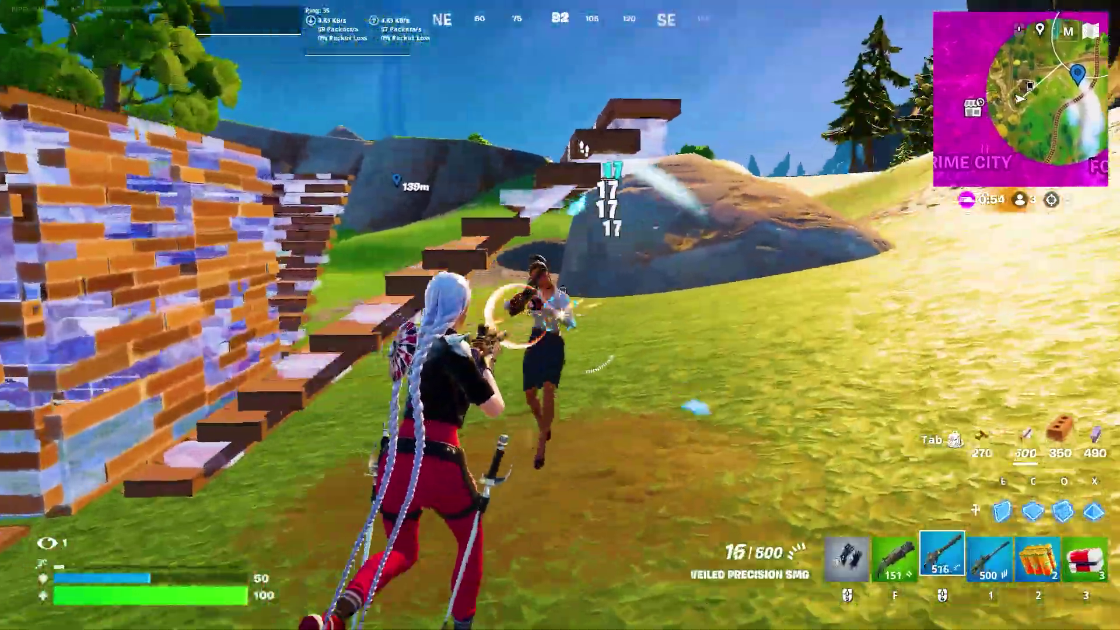
{"action": "left_click", "coordinate": [560, 315]}
{"action": "left_click", "coordinate": [560, 315]}
Build floors, ramps and walls for cover while continuing the fight.
{"action": "left_click", "coordinate": [560, 315]}
{"action": "left_click", "coordinate": [560, 315]}
{"action": "left_click", "coordinate": [560, 315]}
{"action": "left_click", "coordinate": [560, 315]}
{"action": "left_click", "coordinate": [560, 315]}
{"action": "left_click", "coordinate": [560, 315]}
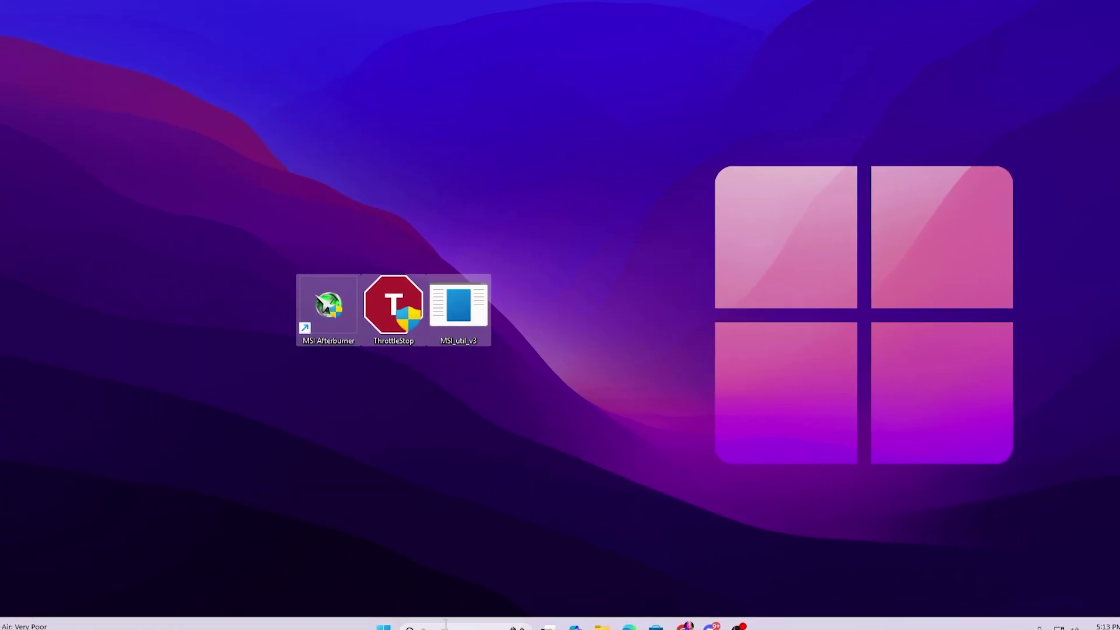
Launch the NVIDIA app via search 'nv', dismiss Release Highlights, and view the Drivers page.
{"action": "key", "text": "super+s"}
{"action": "type", "text": "nvi"}
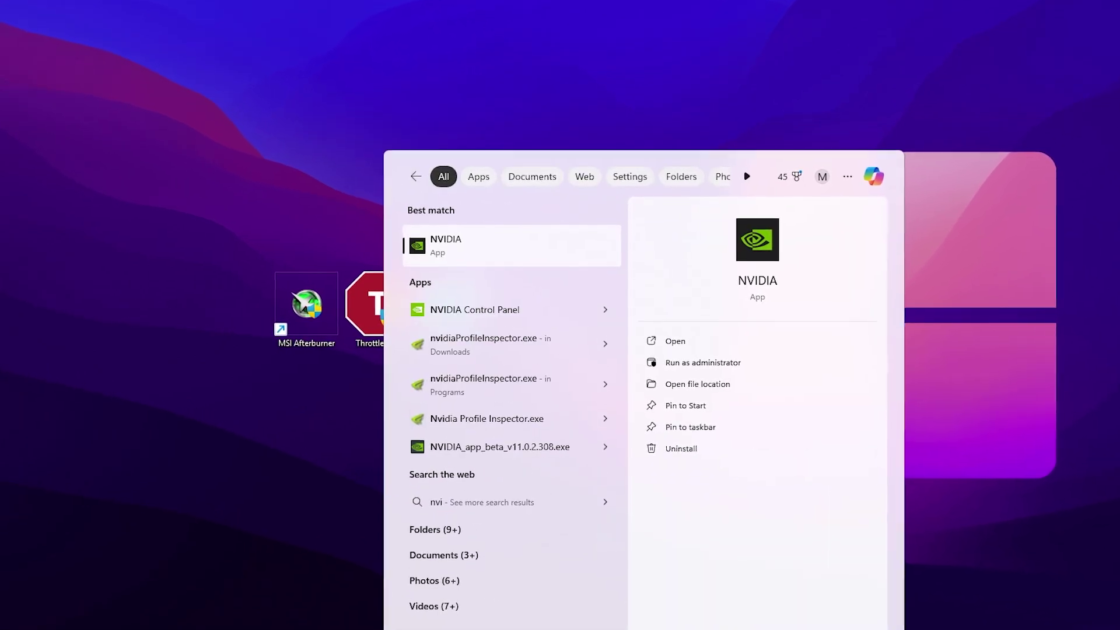
{"action": "key", "text": "Escape"}
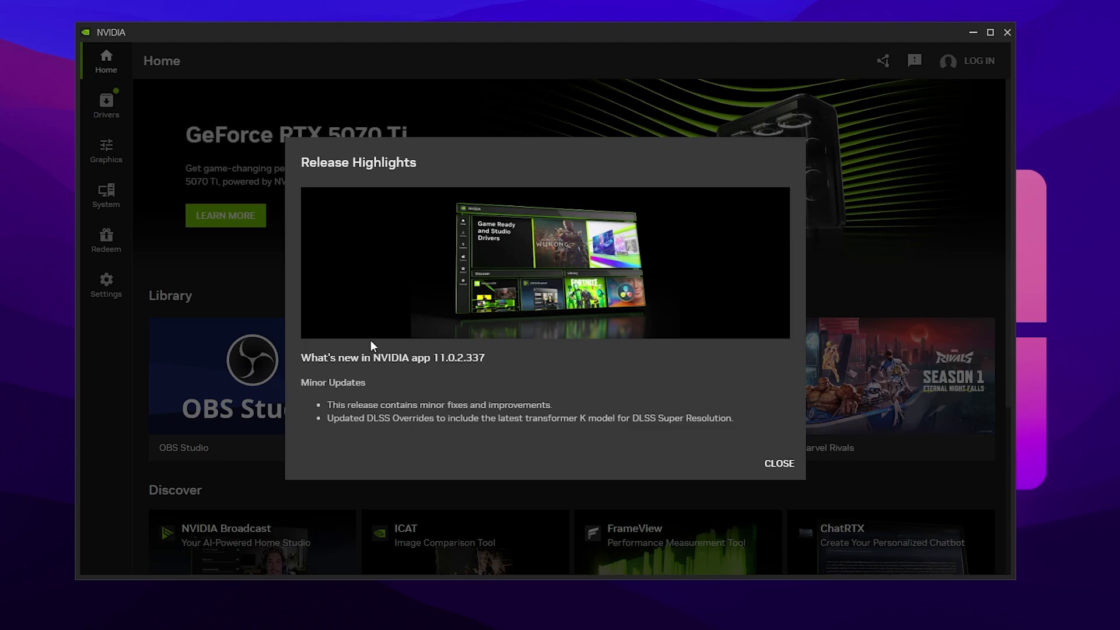
{"action": "left_click", "coordinate": [779, 463]}
{"action": "left_click", "coordinate": [95, 104]}
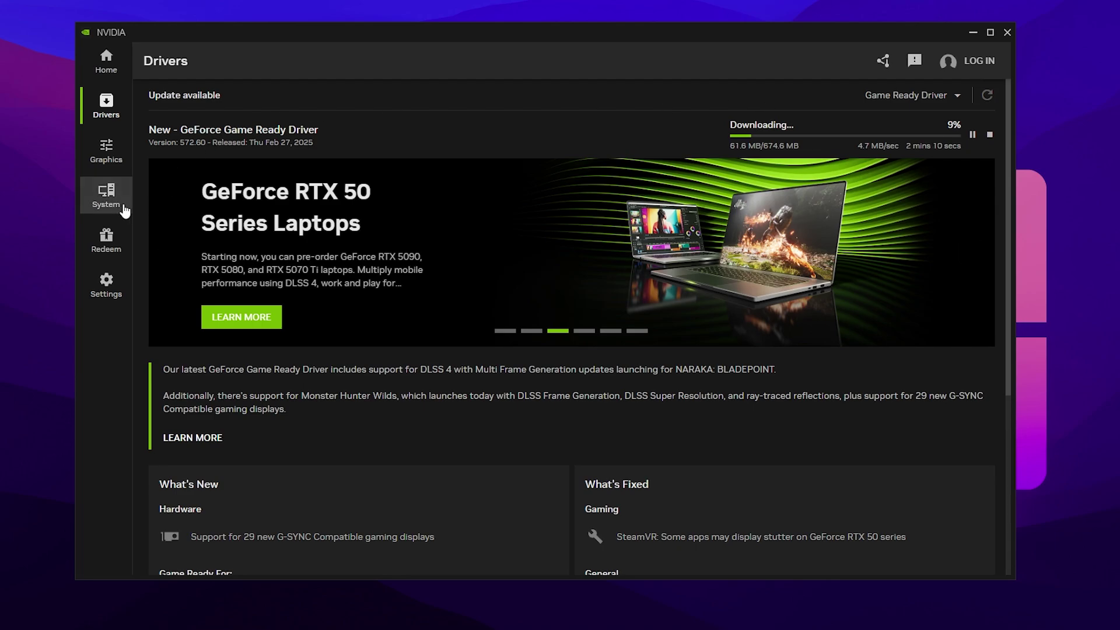
Turn on Automatic Tuning under System > Performance for the RTX 3070, then close the NVIDIA app.
{"action": "left_click", "coordinate": [119, 186]}
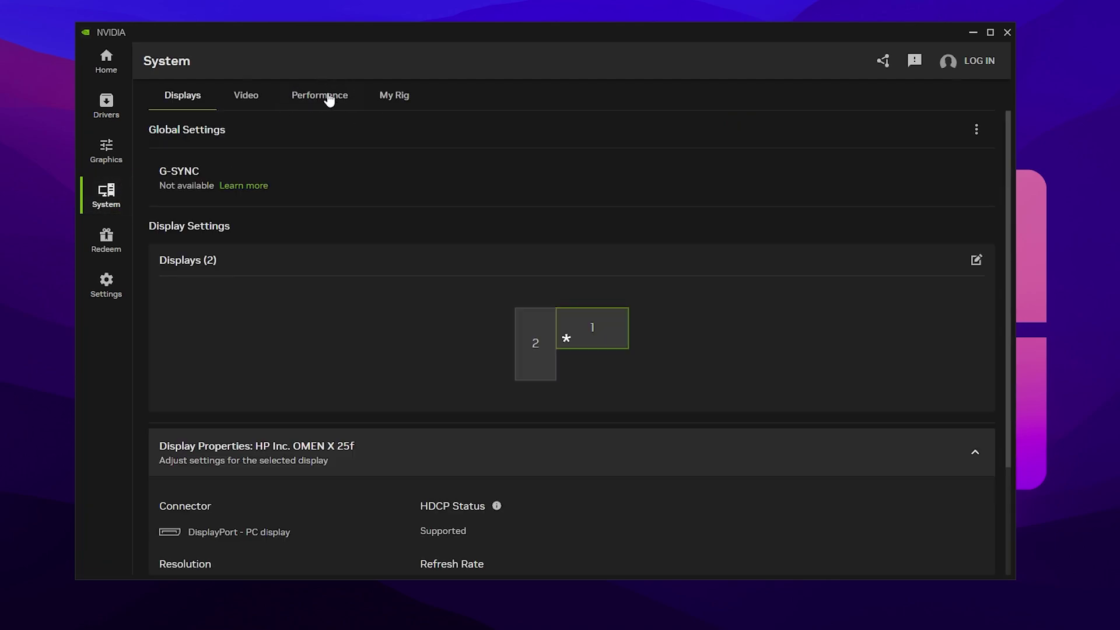
{"action": "left_click", "coordinate": [319, 100]}
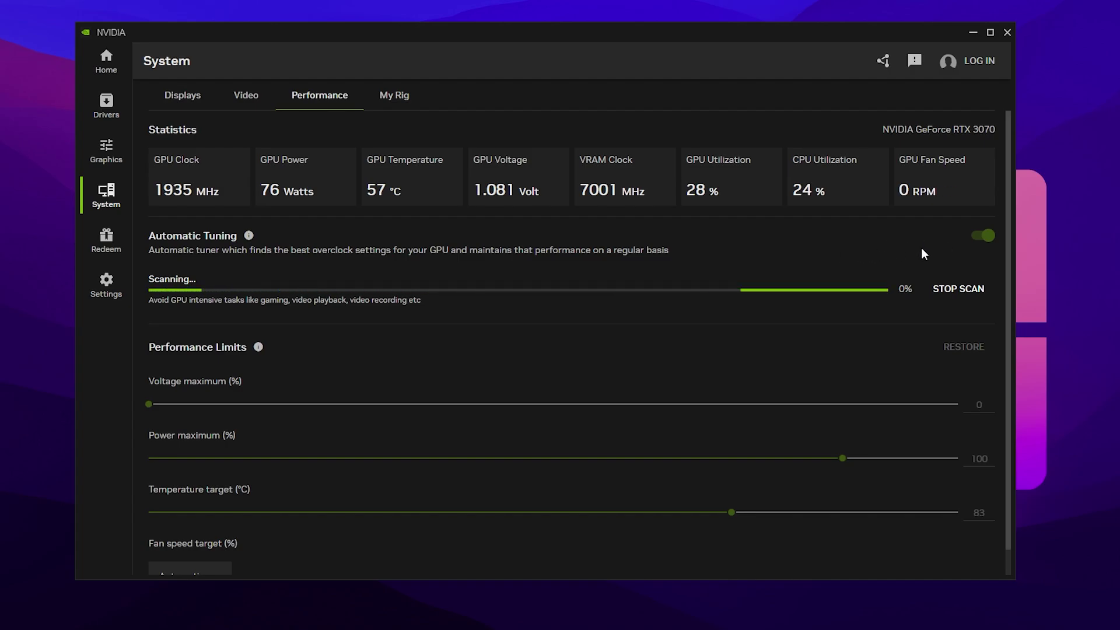
{"action": "left_click", "coordinate": [978, 35]}
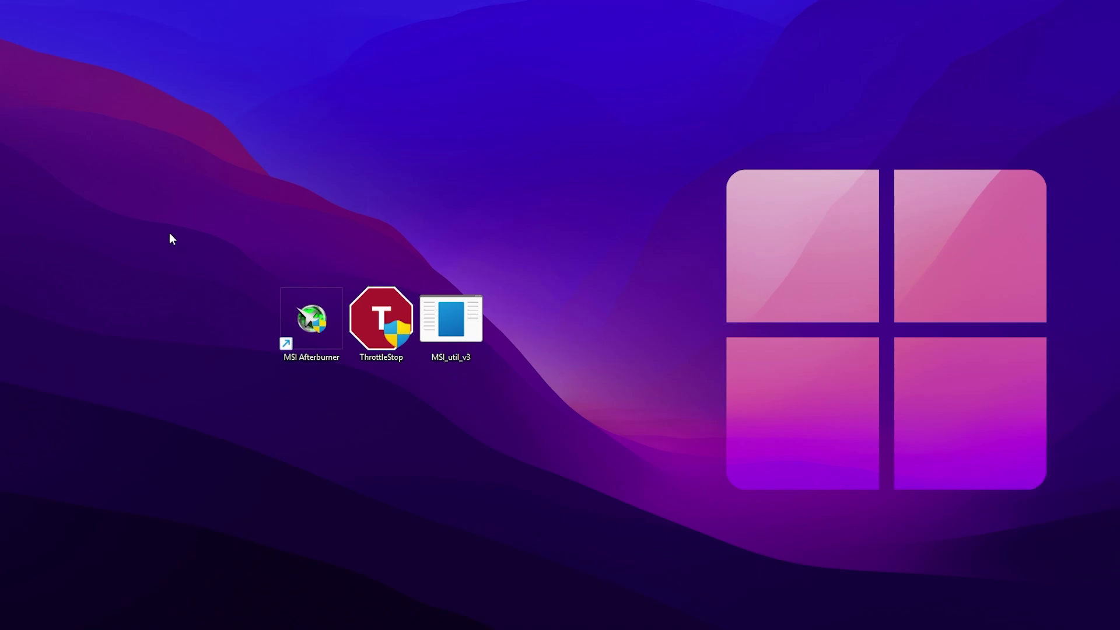
Launch MSI Afterburner from its desktop shortcut with administrator approval.
{"action": "left_click_drag", "start_coordinate": [169, 234], "coordinate": [669, 423]}
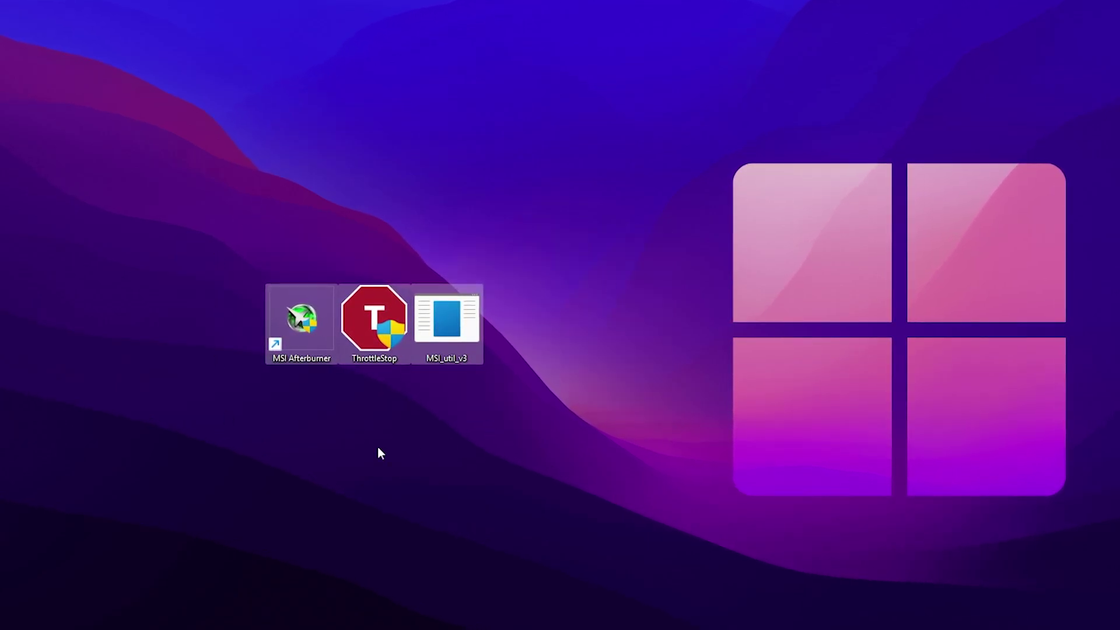
{"action": "left_click", "coordinate": [294, 379]}
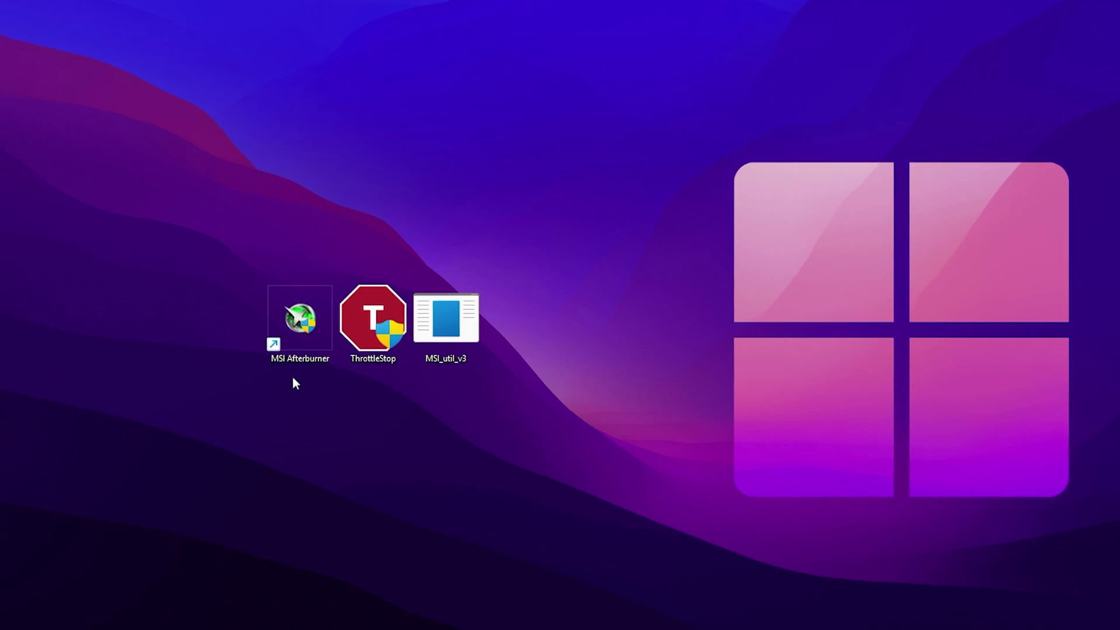
{"action": "double_click", "coordinate": [301, 338]}
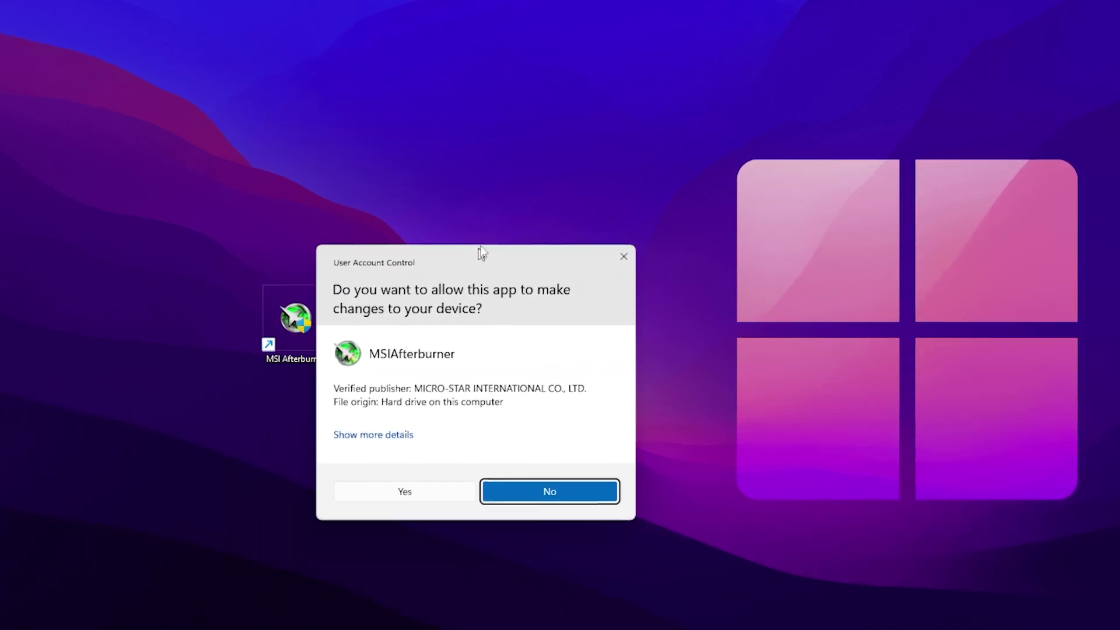
{"action": "left_click", "coordinate": [413, 481]}
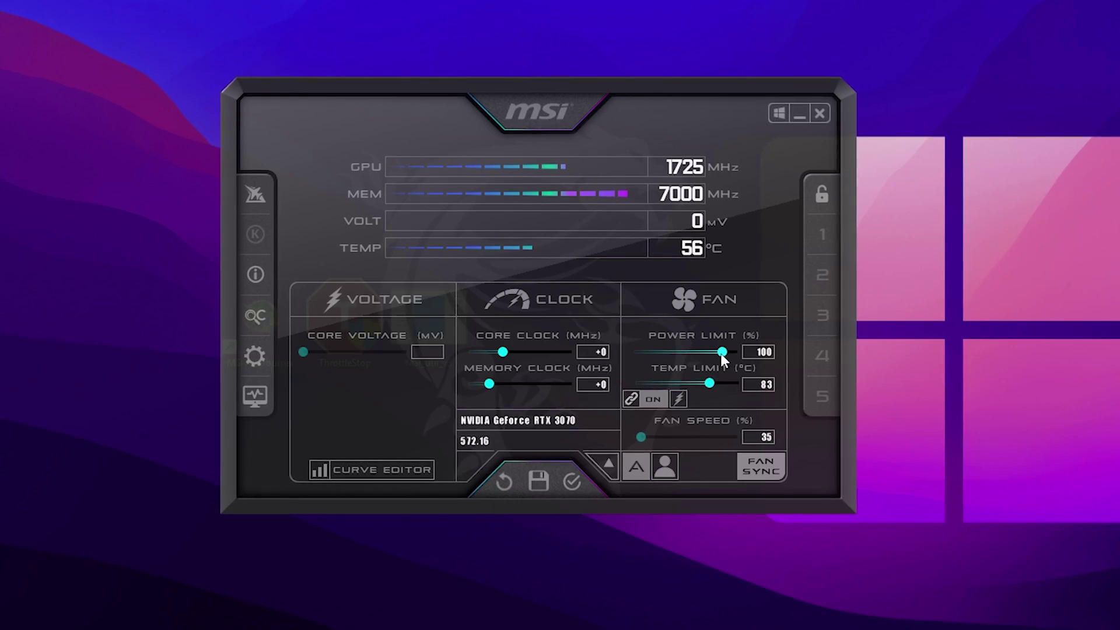
Raise the power limit to 109% (temp limit 90 °C), set fan to auto, apply, and minimize.
{"action": "left_click_drag", "start_coordinate": [722, 352], "coordinate": [739, 352]}
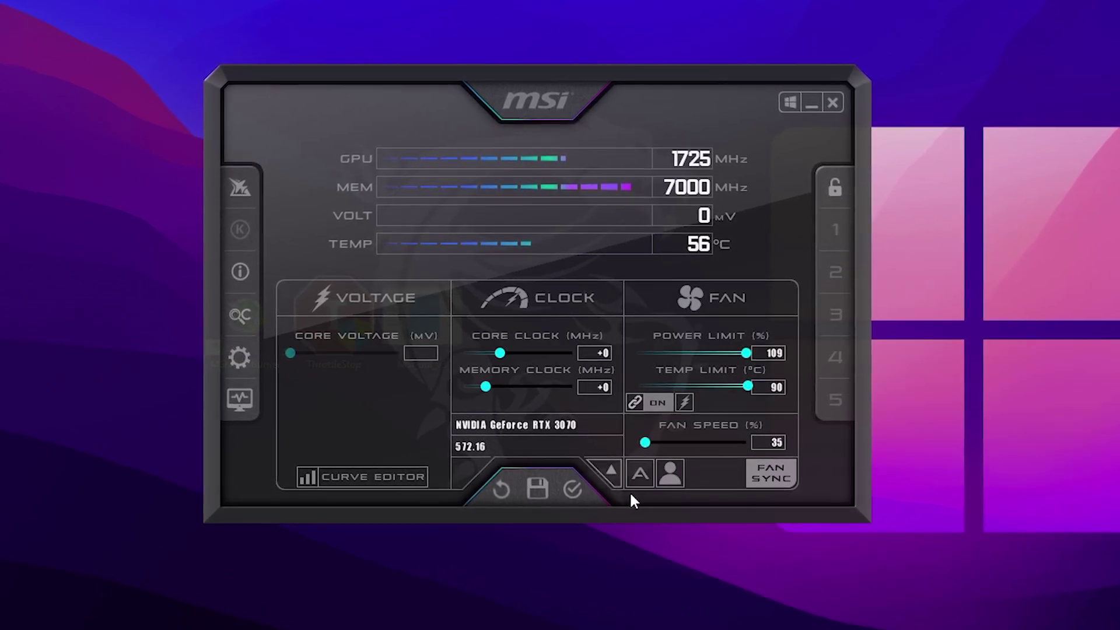
{"action": "left_click", "coordinate": [639, 474]}
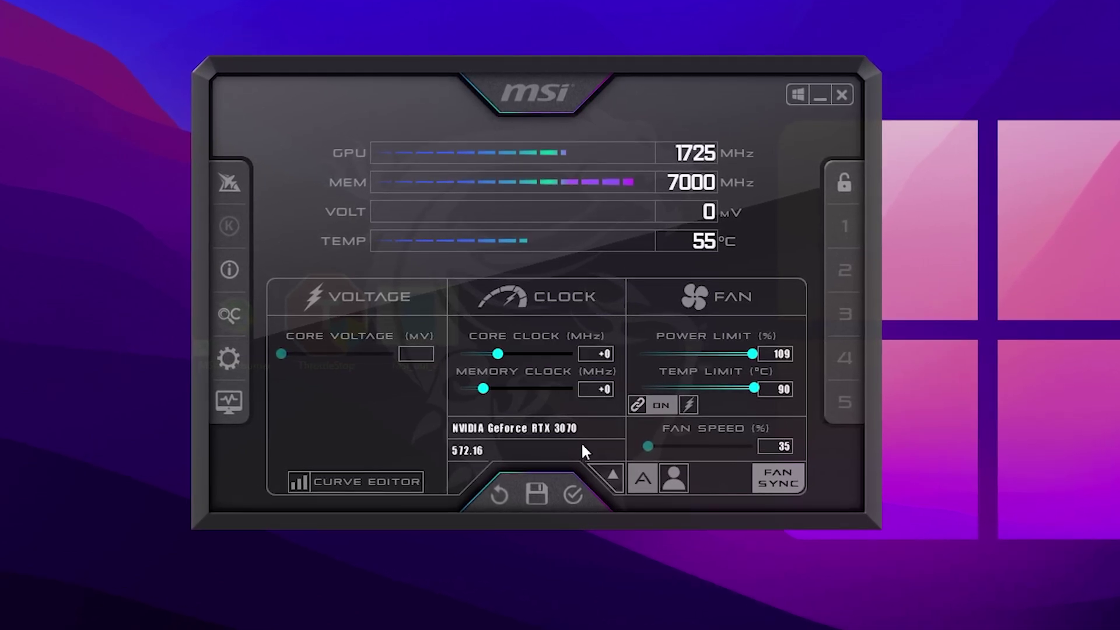
{"action": "left_click", "coordinate": [574, 489]}
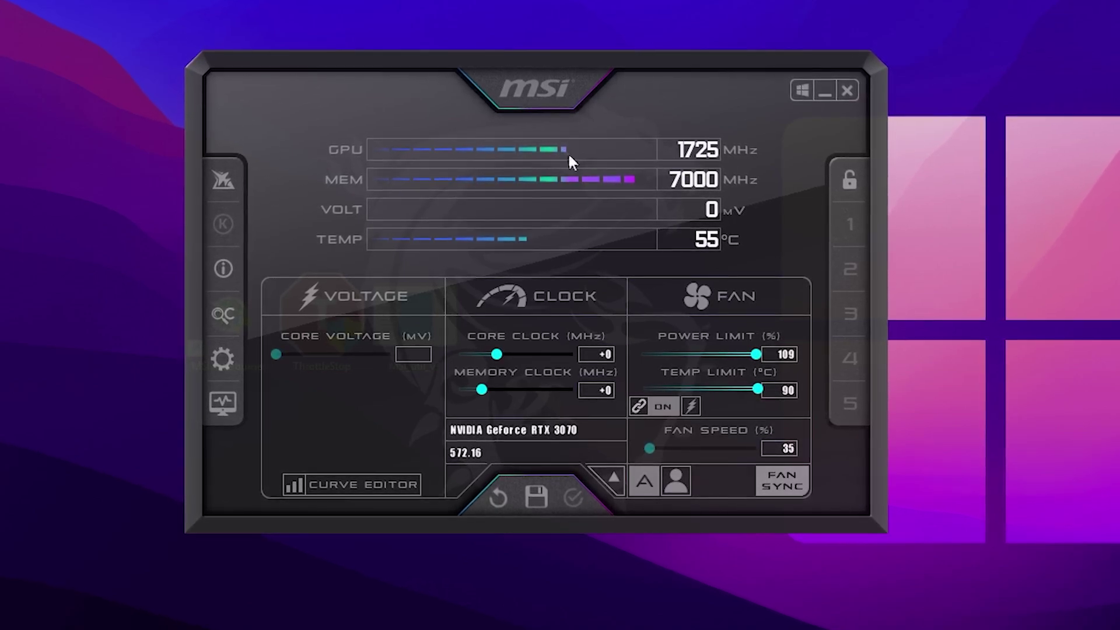
{"action": "left_click", "coordinate": [825, 91]}
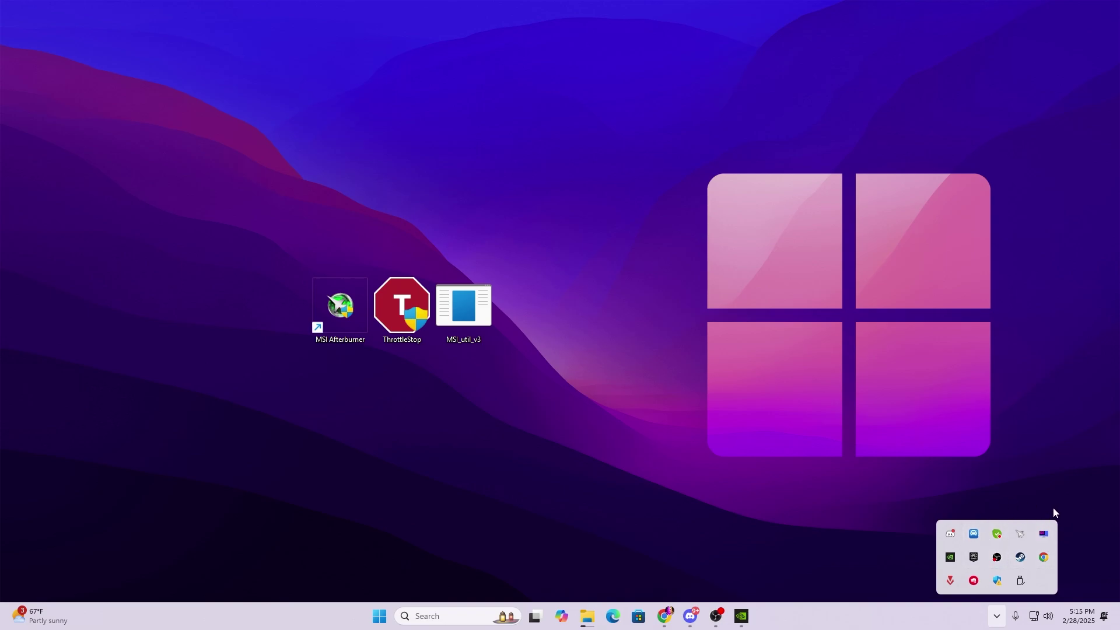
Launch ThrottleStop from the desktop with administrator approval.
{"action": "left_click", "coordinate": [1000, 620]}
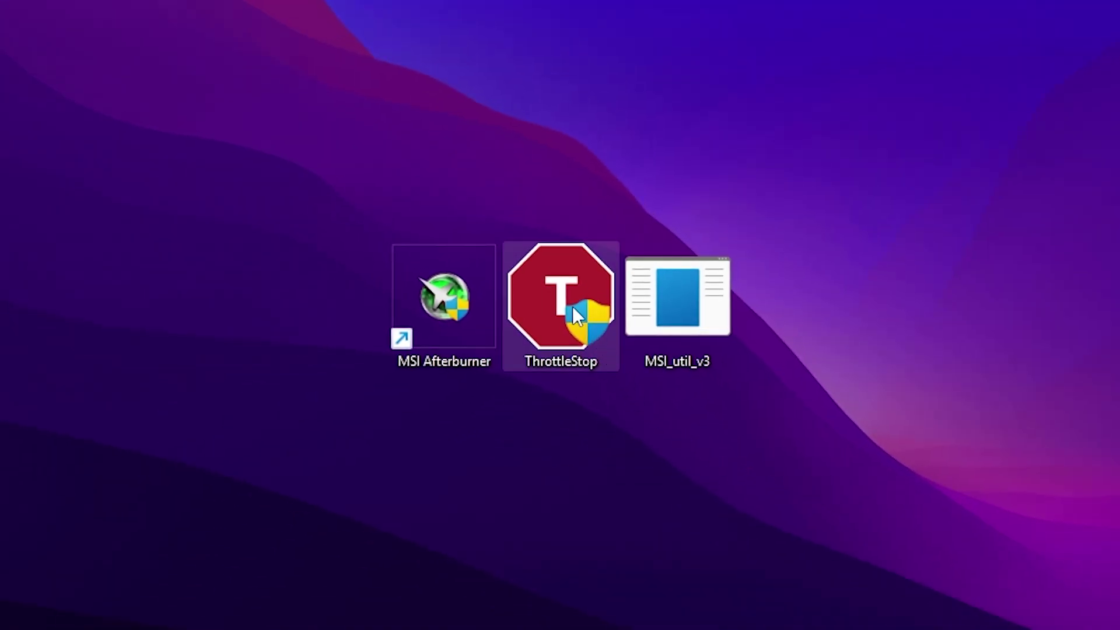
{"action": "double_click", "coordinate": [564, 296]}
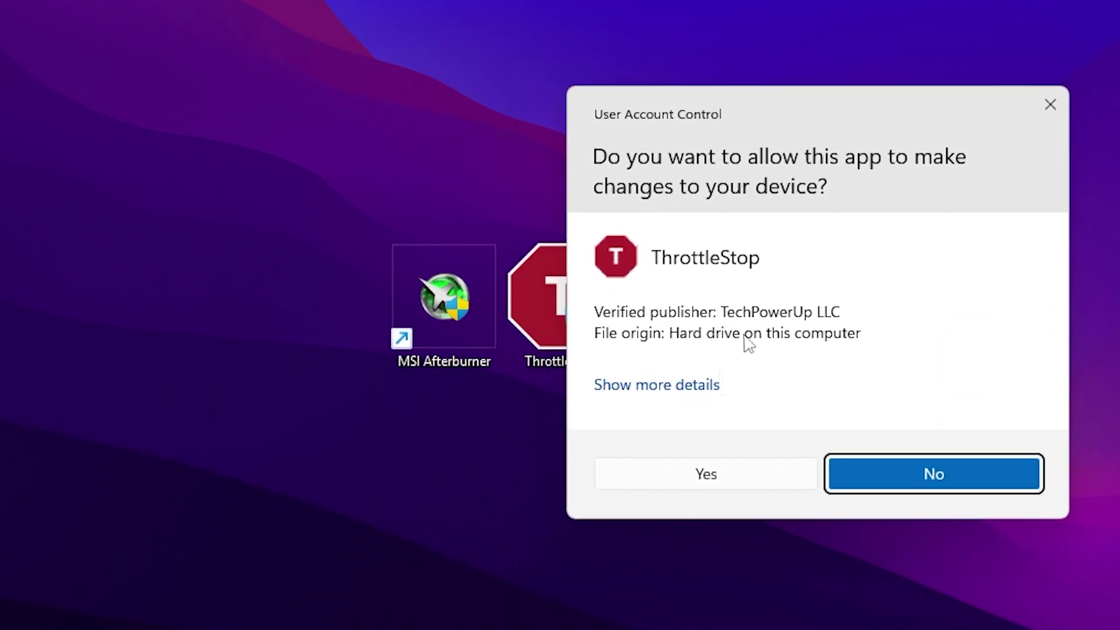
{"action": "left_click", "coordinate": [703, 475]}
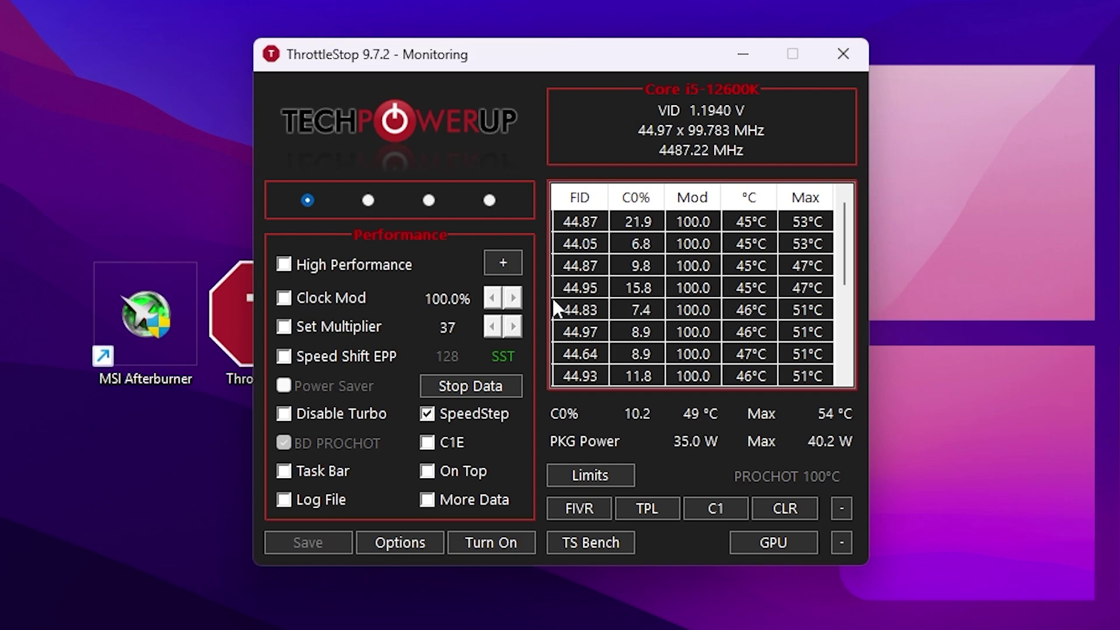
Select the Game profile, set Speed Shift EPP to 0, turn ThrottleStop on, and save.
{"action": "left_click", "coordinate": [369, 200]}
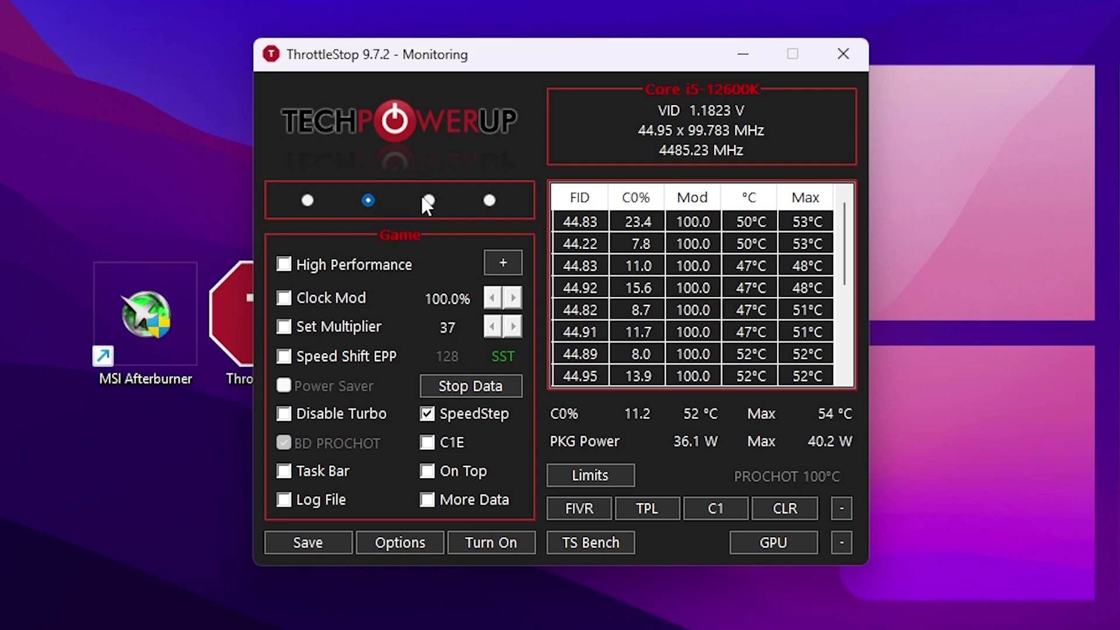
{"action": "left_click", "coordinate": [429, 201]}
{"action": "left_click", "coordinate": [490, 201]}
{"action": "left_click", "coordinate": [367, 200]}
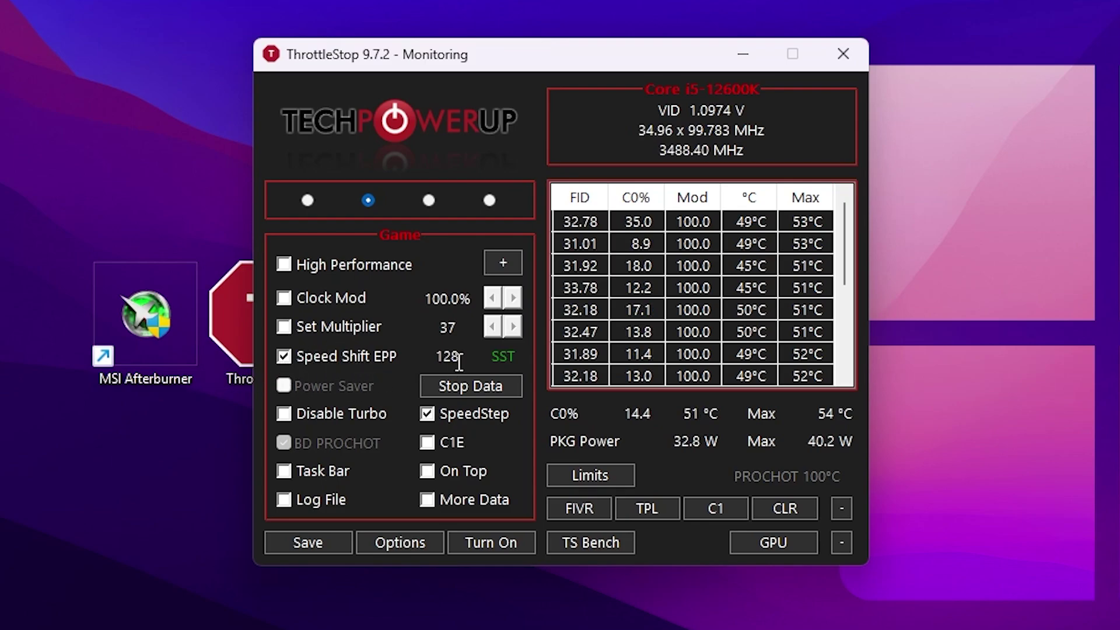
{"action": "left_click", "coordinate": [450, 356]}
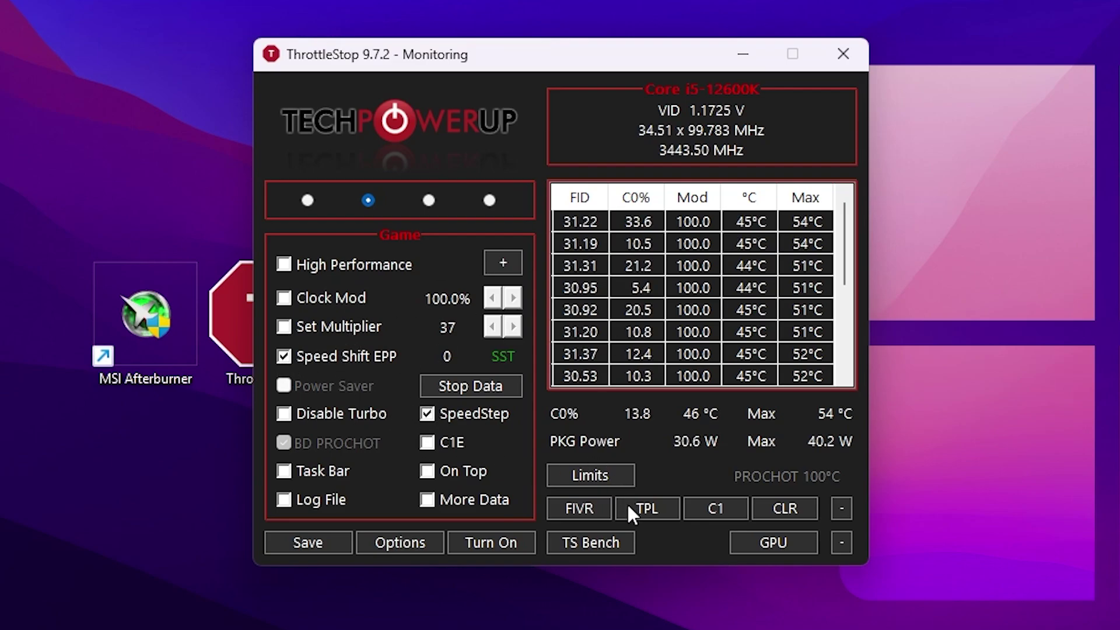
{"action": "left_click", "coordinate": [485, 546]}
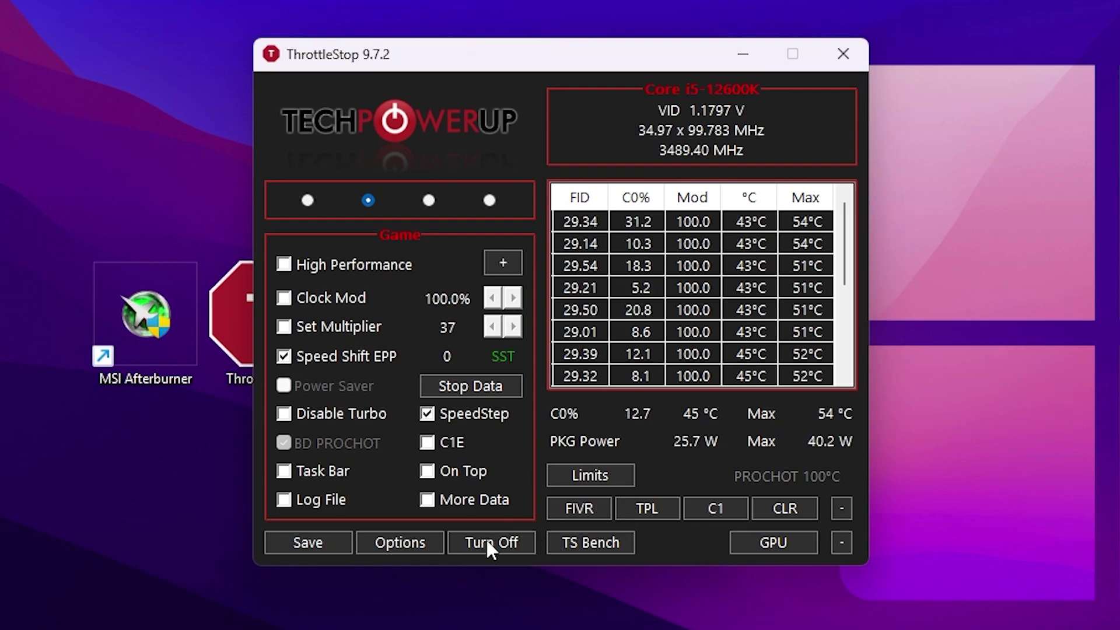
{"action": "left_click", "coordinate": [303, 541]}
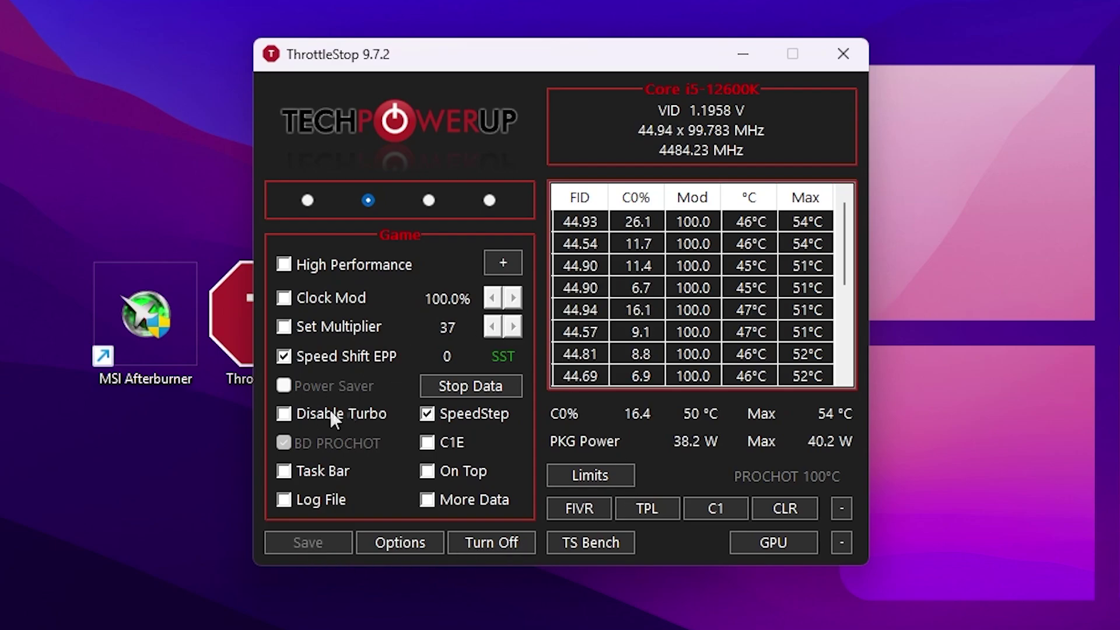
Minimize ThrottleStop and run MSI_util_v3 as administrator, approving the UAC prompt.
{"action": "left_click", "coordinate": [744, 55]}
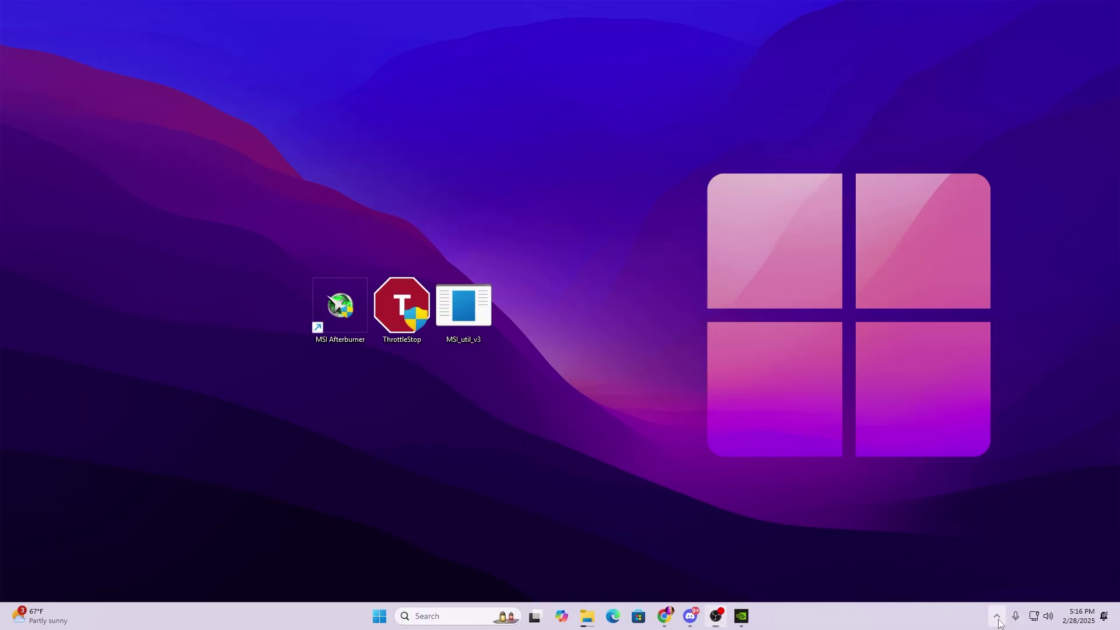
{"action": "left_click", "coordinate": [997, 618]}
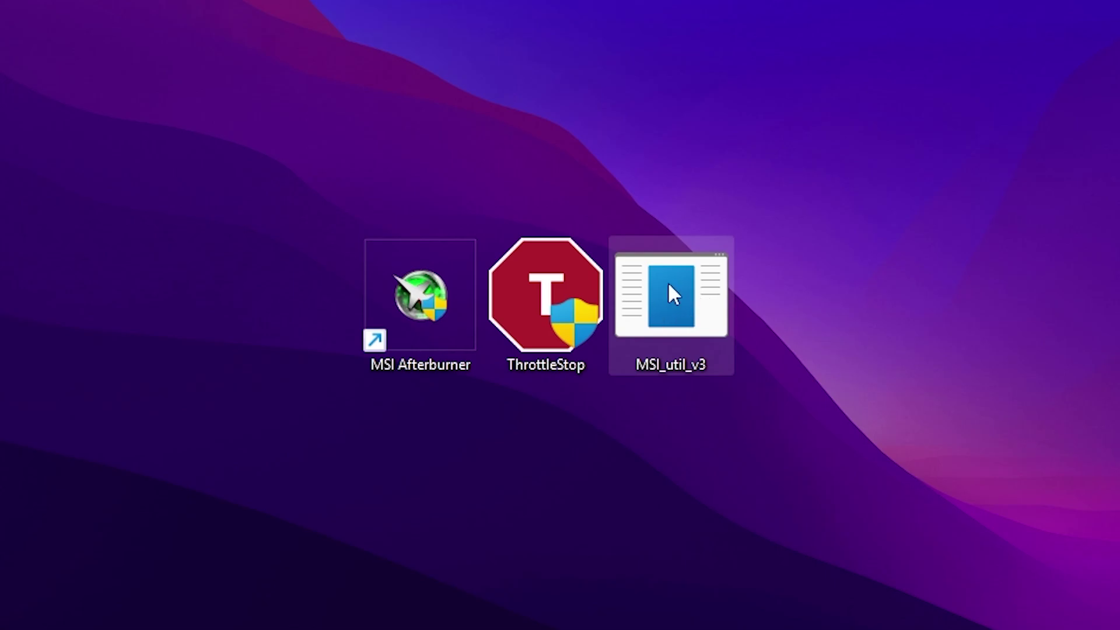
{"action": "right_click", "coordinate": [670, 285]}
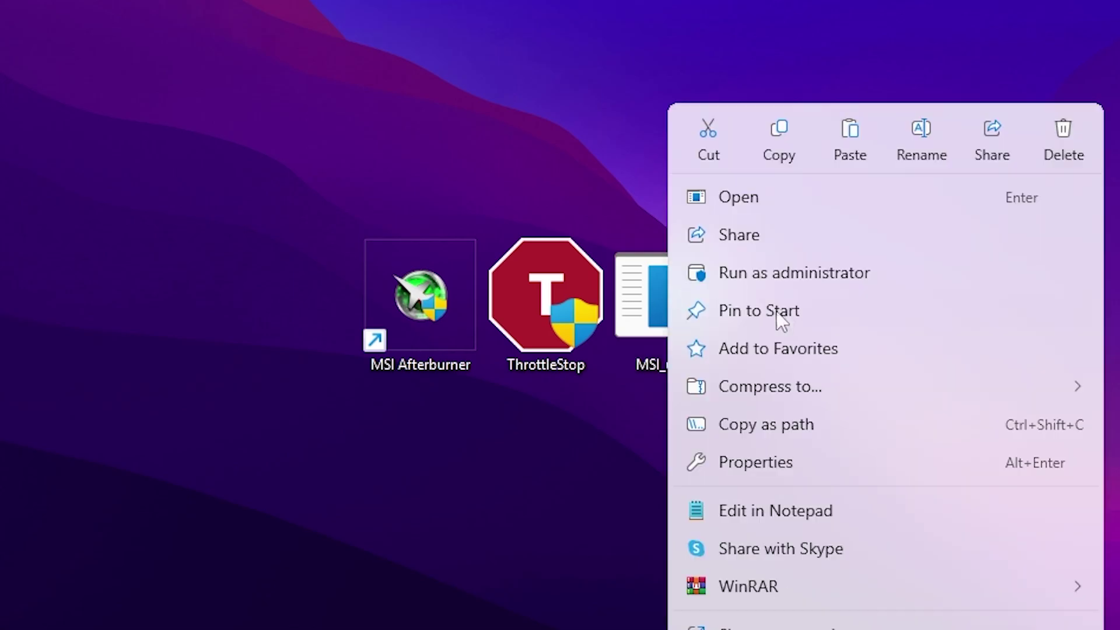
{"action": "left_click", "coordinate": [775, 273]}
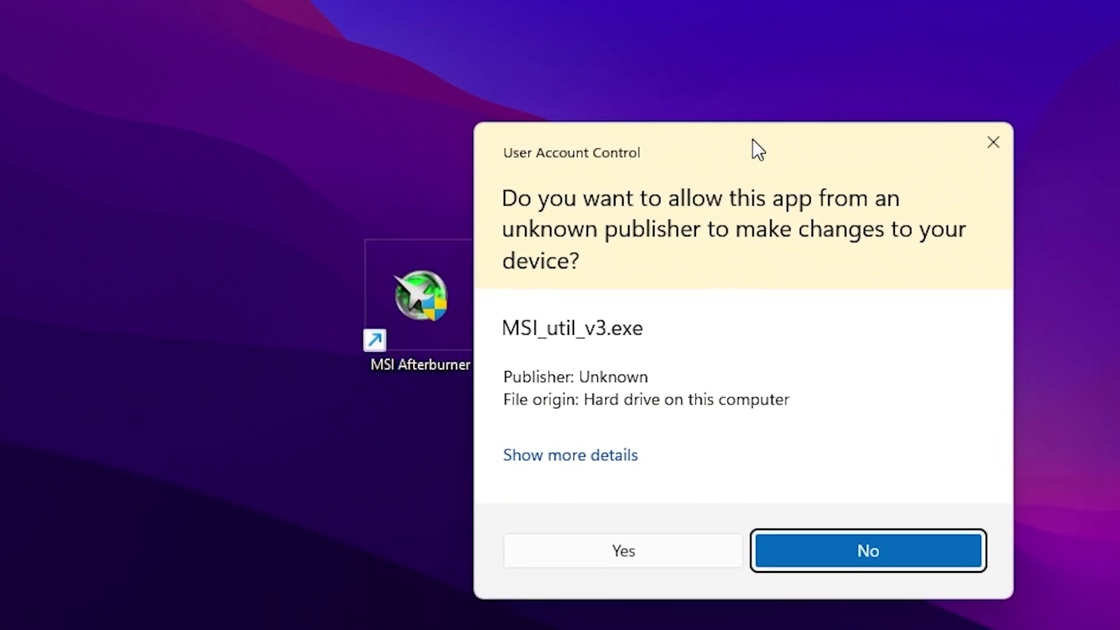
{"action": "left_click", "coordinate": [611, 565]}
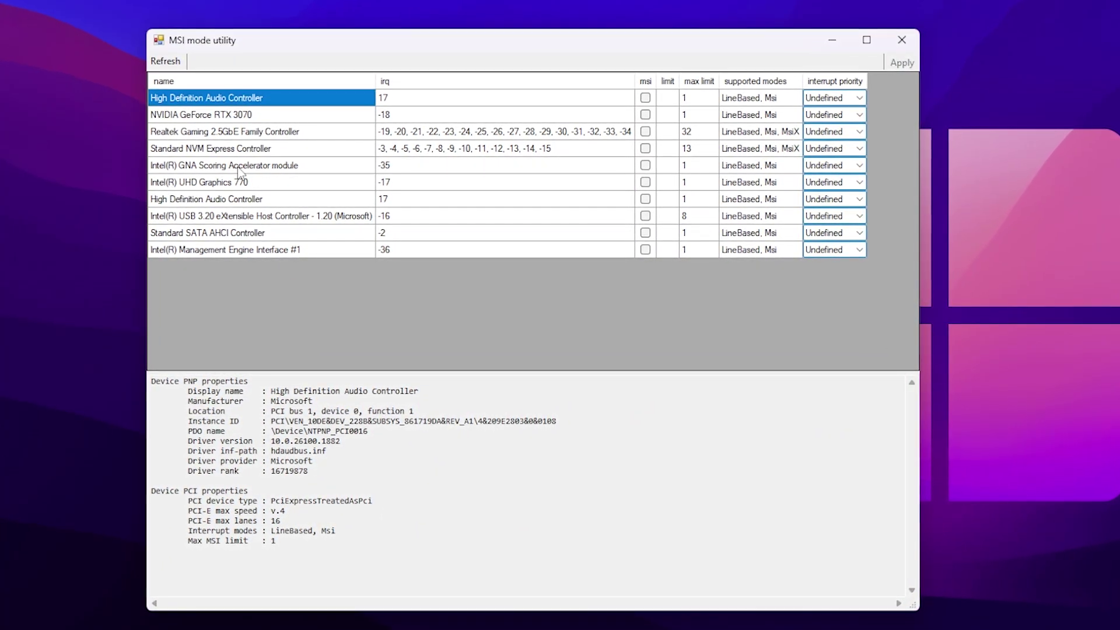
Enable MSI mode with High interrupt priority for the RTX 3070, apply, and close the utility.
{"action": "left_click", "coordinate": [199, 114]}
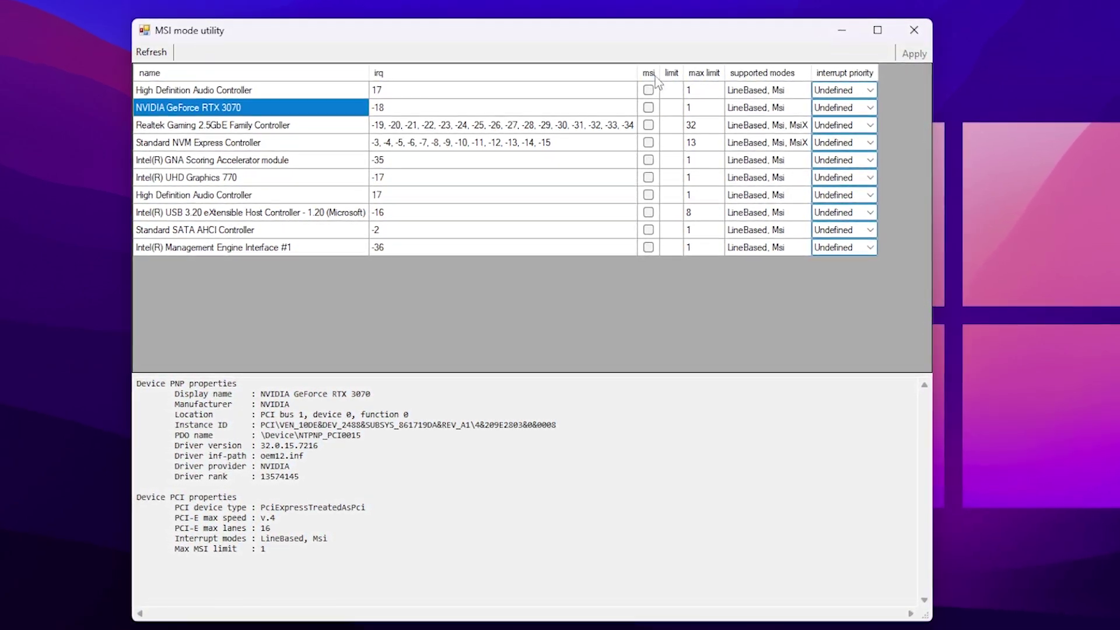
{"action": "left_click", "coordinate": [648, 109]}
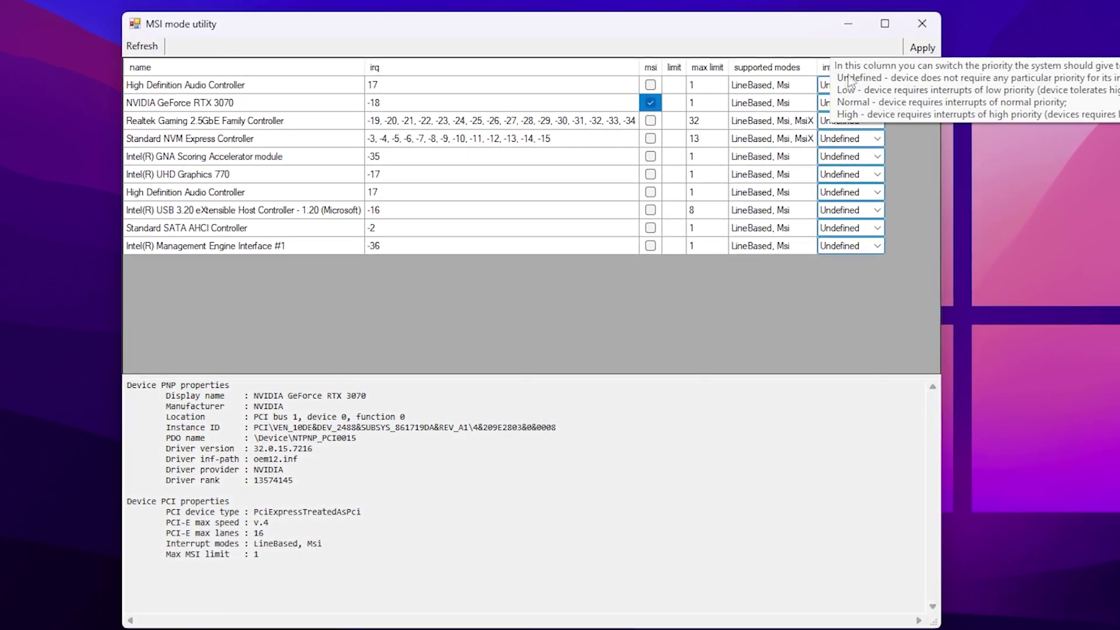
{"action": "left_click", "coordinate": [876, 105]}
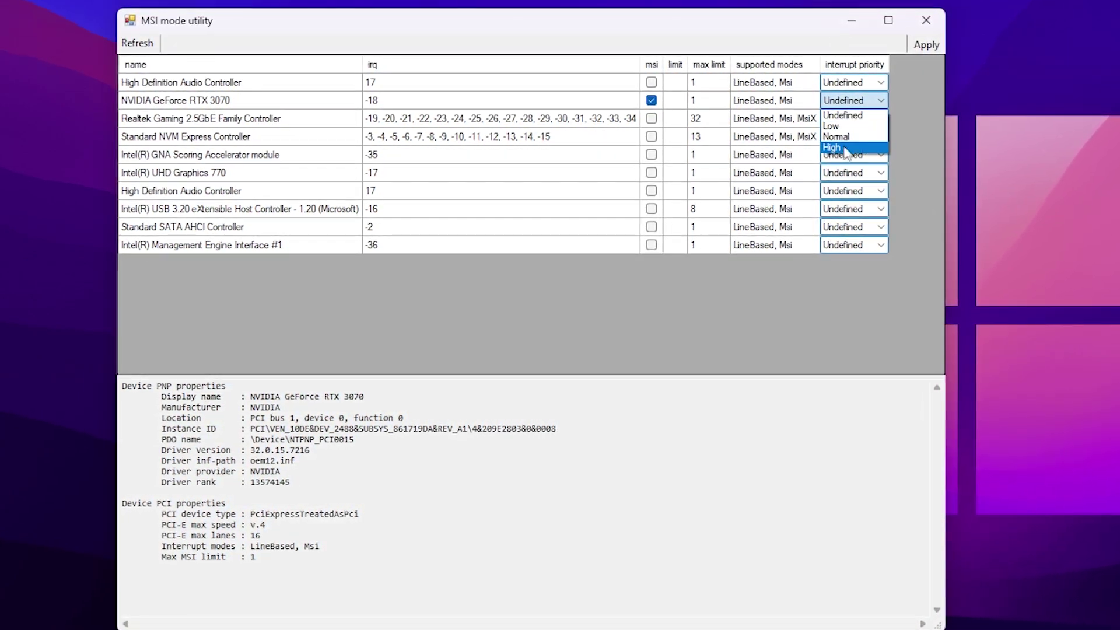
{"action": "left_click", "coordinate": [840, 142]}
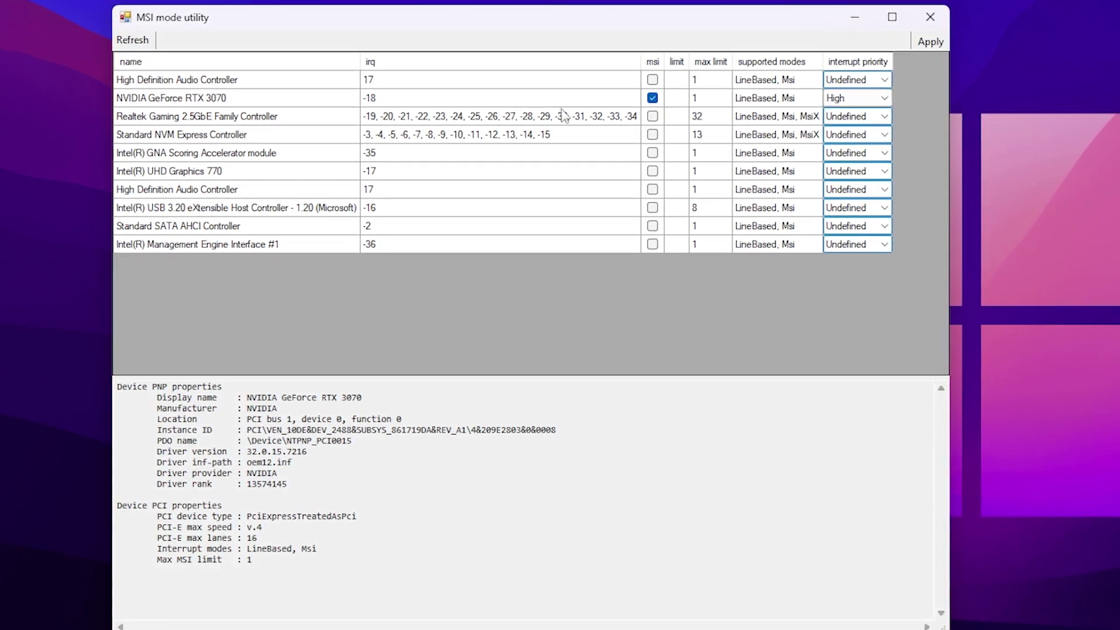
{"action": "left_click", "coordinate": [928, 41]}
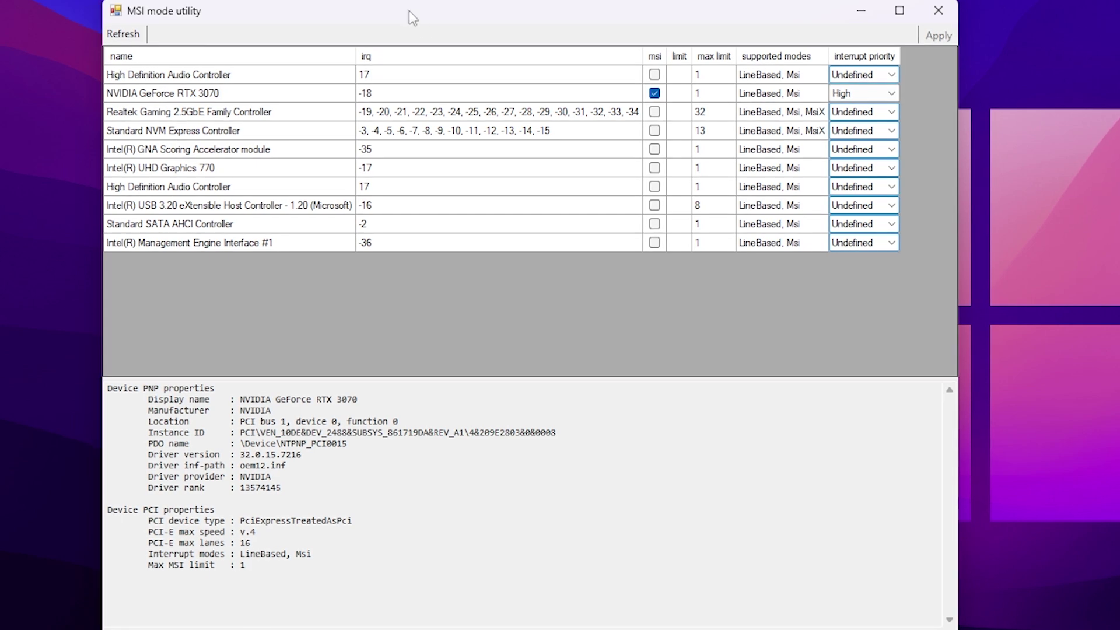
{"action": "left_click", "coordinate": [945, 6]}
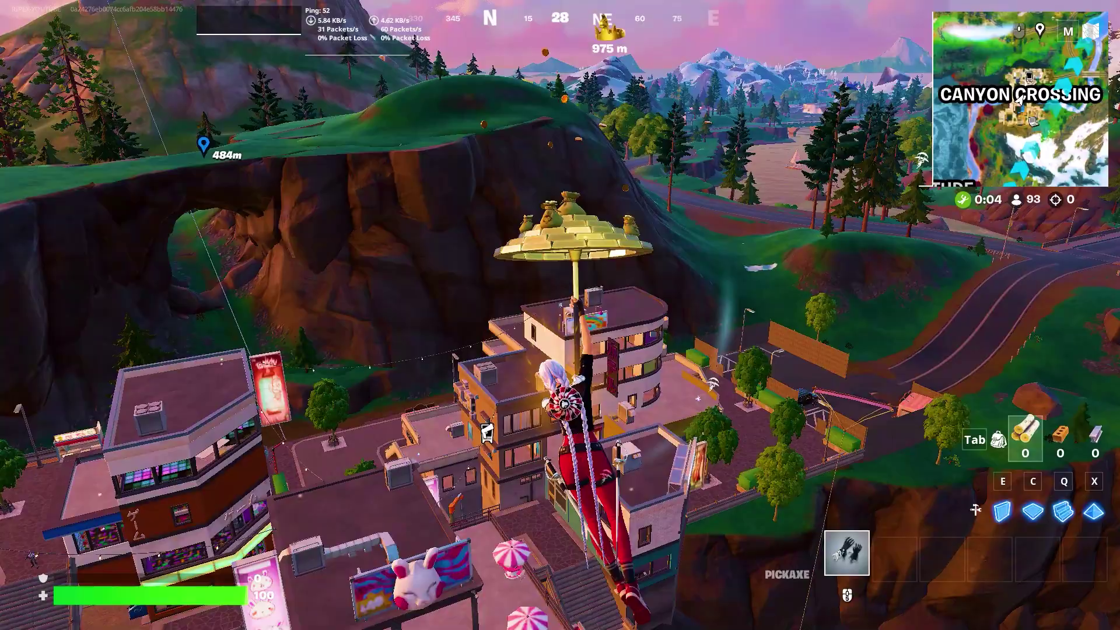
Land at Canyon Crossing, grab the Veiled Precision SMG and shield potion, and eliminate the balcony enemy.
{"action": "middle_click", "coordinate": [560, 315]}
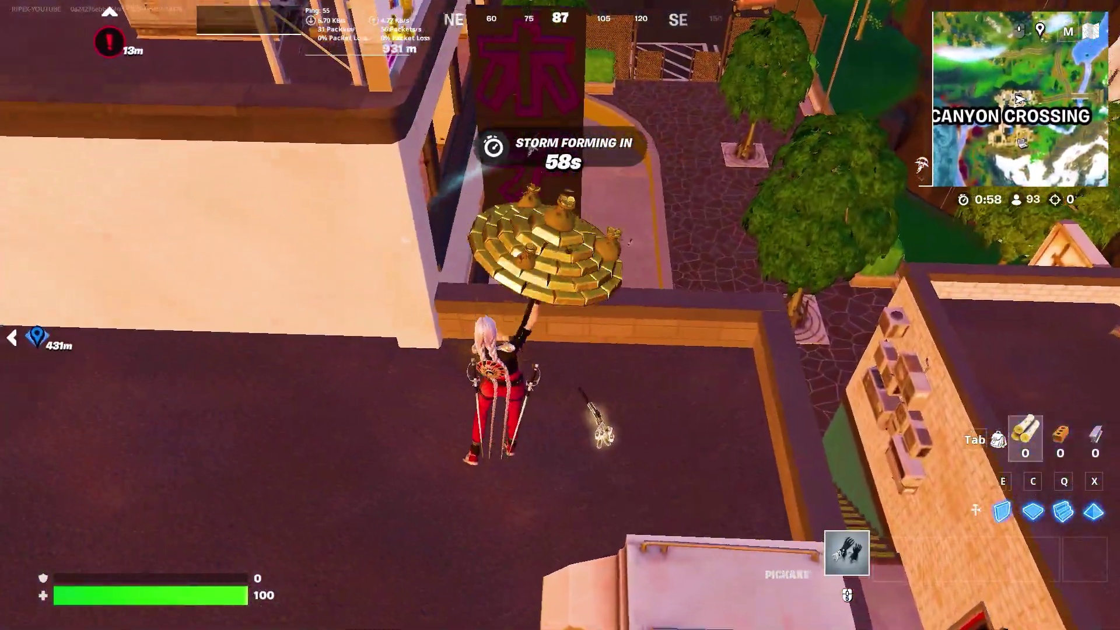
{"action": "key", "text": "w"}
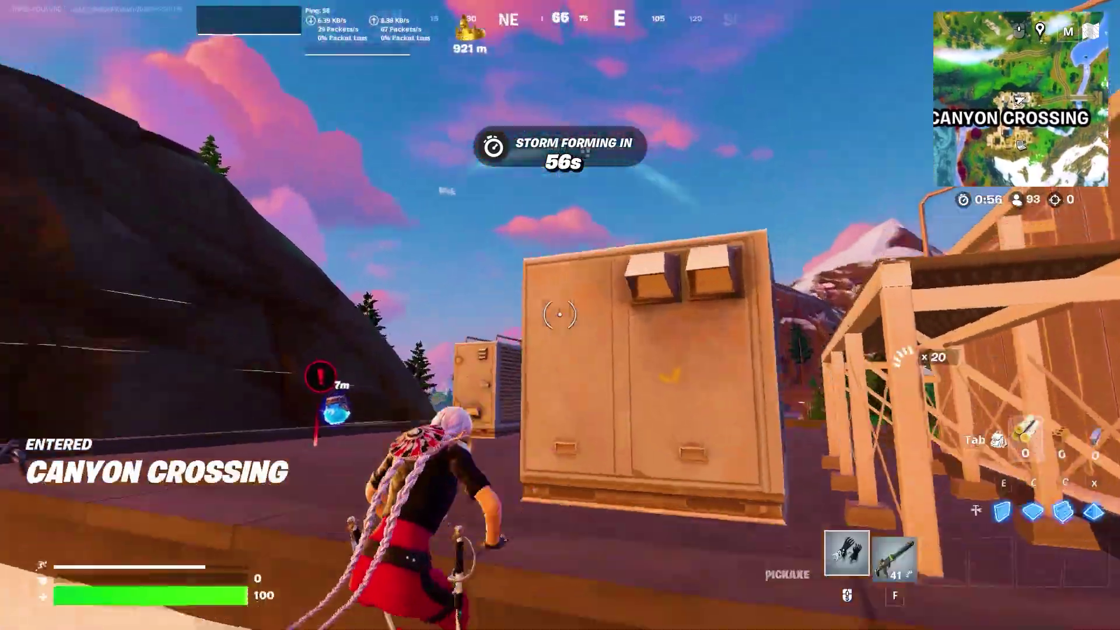
{"action": "key", "text": "w"}
{"action": "key", "text": "e"}
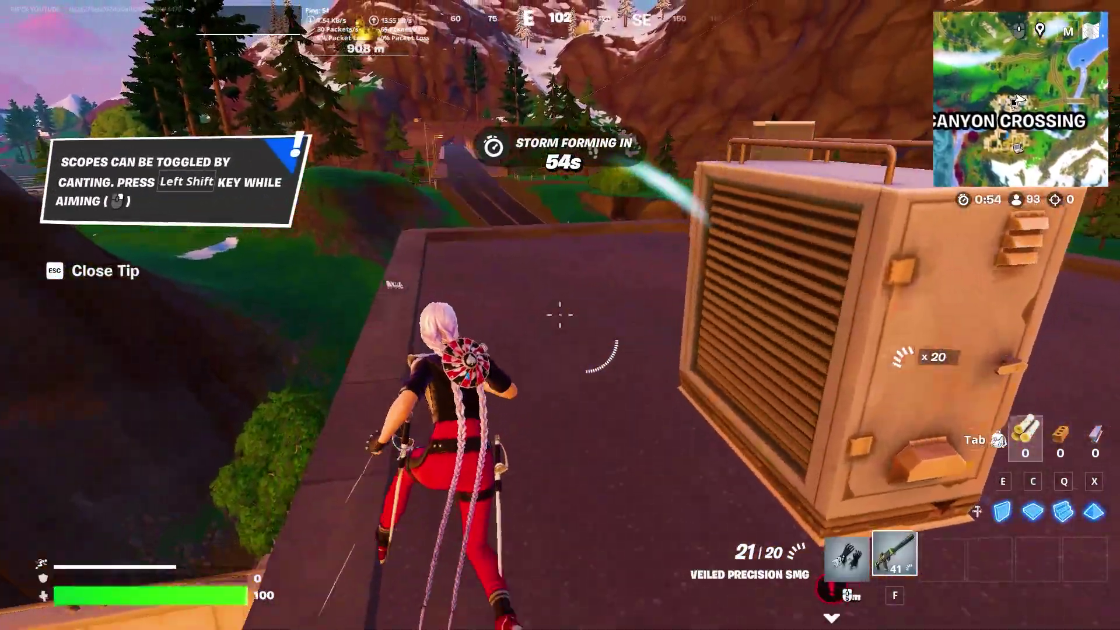
{"action": "key", "text": "w"}
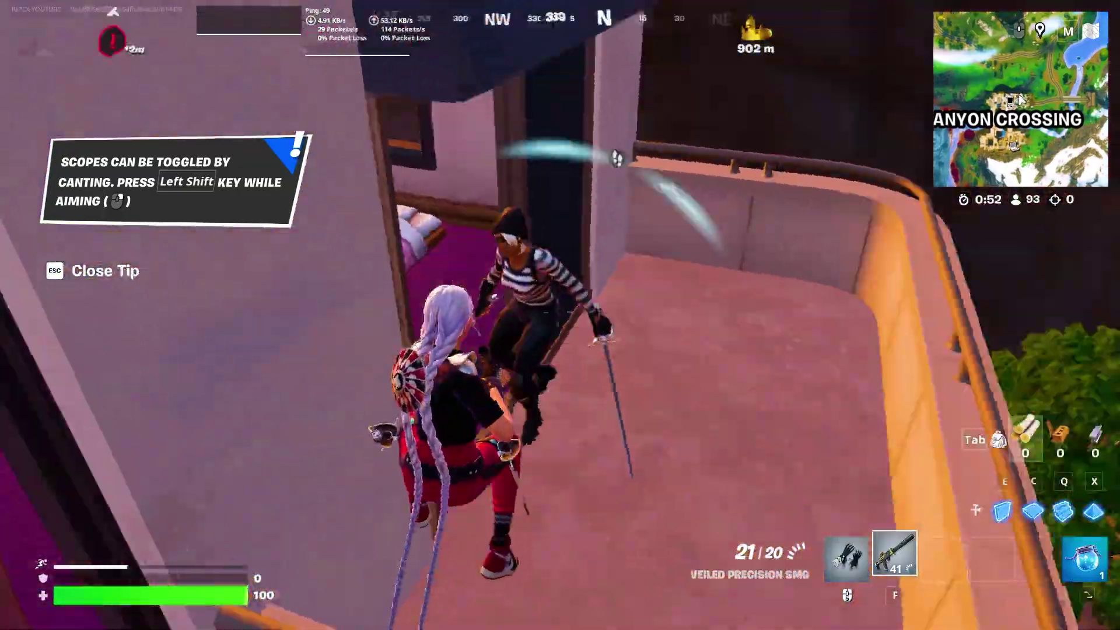
{"action": "left_click", "coordinate": [559, 315]}
{"action": "left_click", "coordinate": [559, 315]}
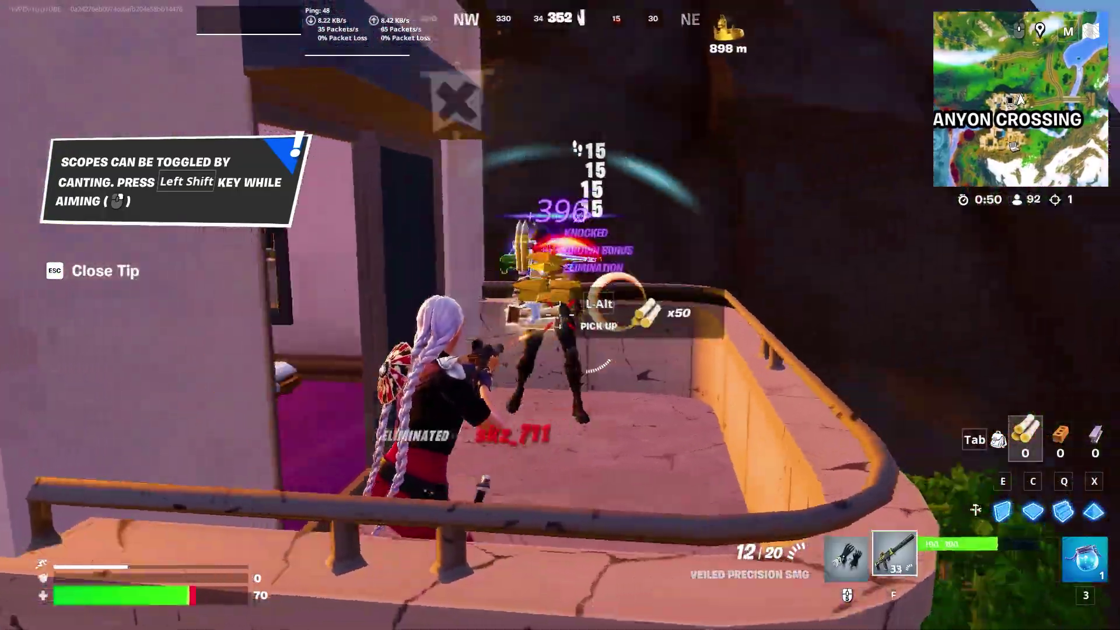